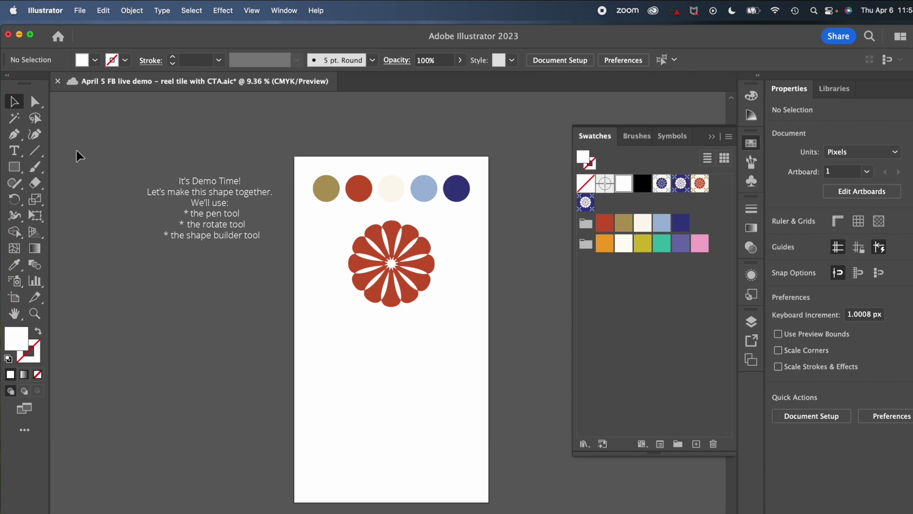
# Step: Pick the Pen Tool from the toolbar flyout and zoom in on the artboard
pyautogui.click(15, 135)
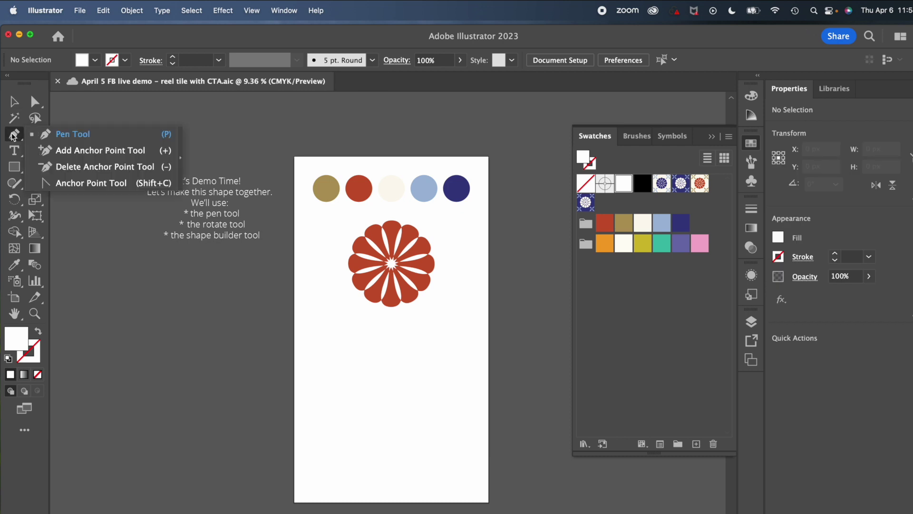
pyautogui.click(82, 134)
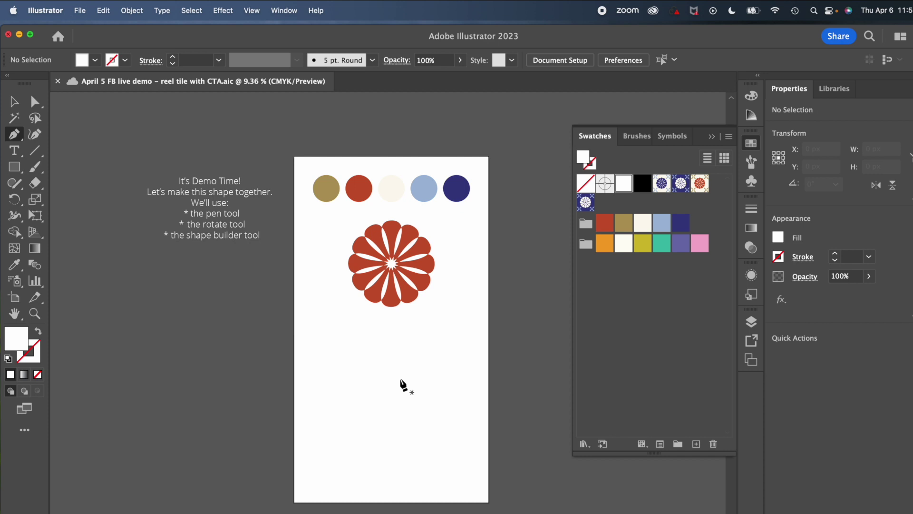
pyautogui.scroll(3, 402, 383)
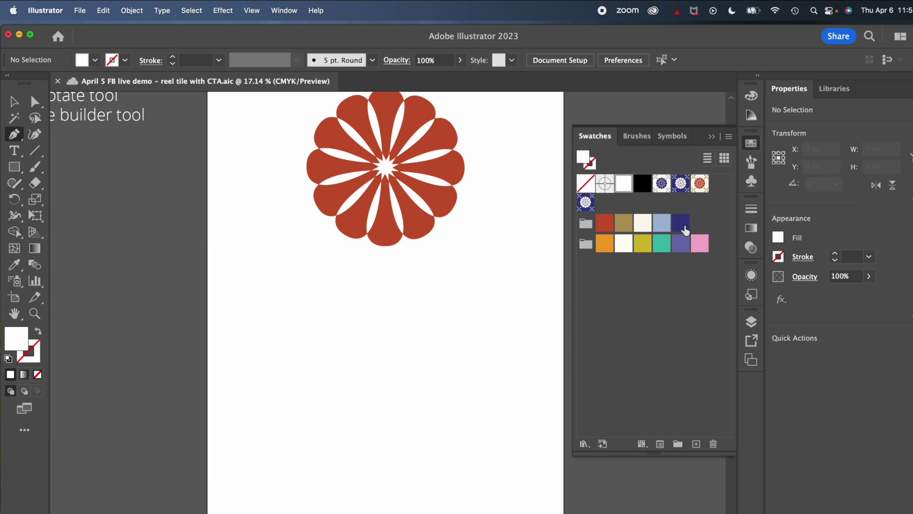
# Step: Draw a closed gold-filled teardrop petal, about 228 by 399 px, below the red flower
pyautogui.click(623, 223)
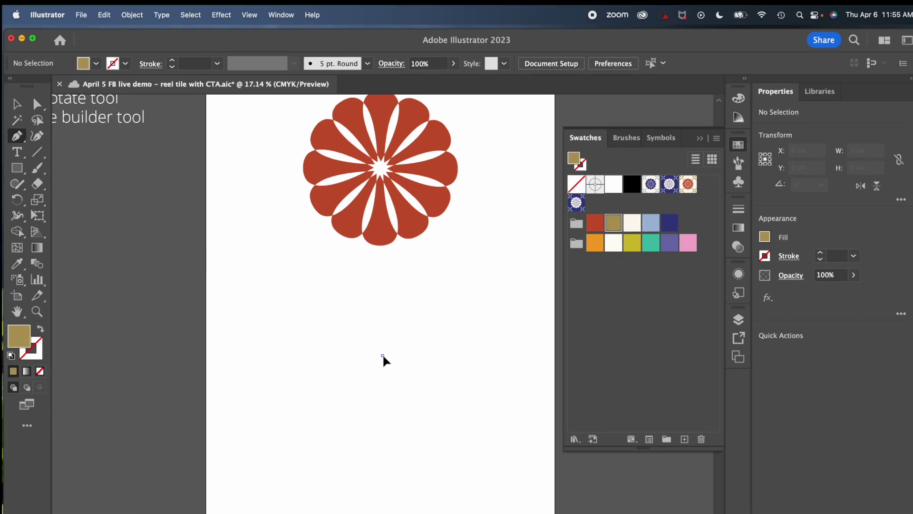
pyautogui.click(383, 355)
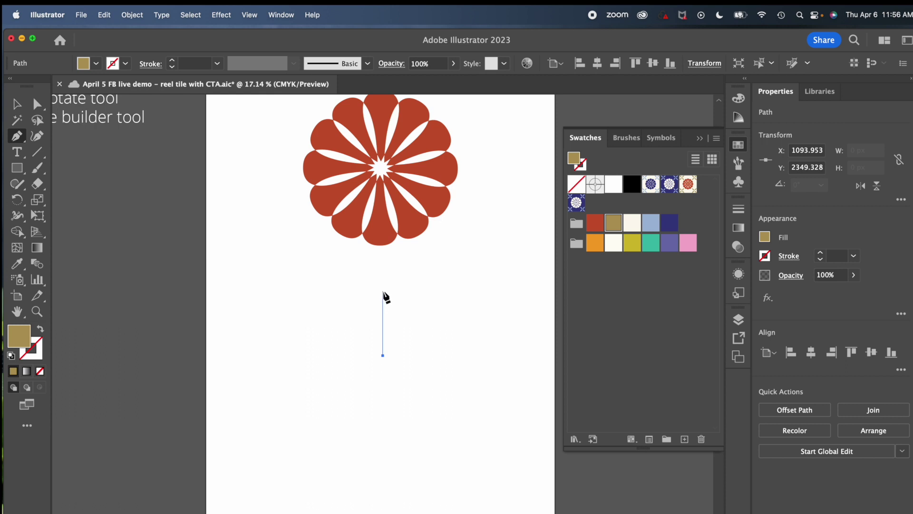
pyautogui.moveTo(383, 291); pyautogui.dragTo(422, 291)
pyautogui.moveTo(422, 290); pyautogui.dragTo(423, 291)
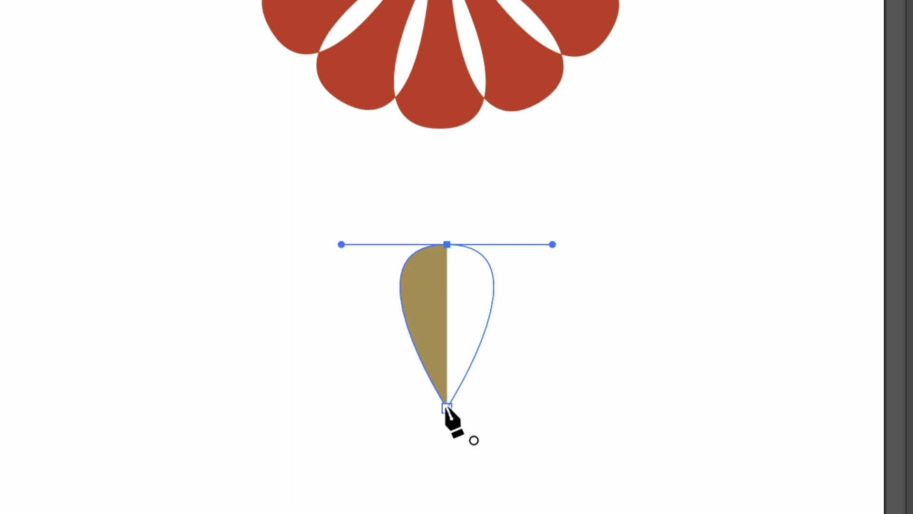
pyautogui.click(447, 408)
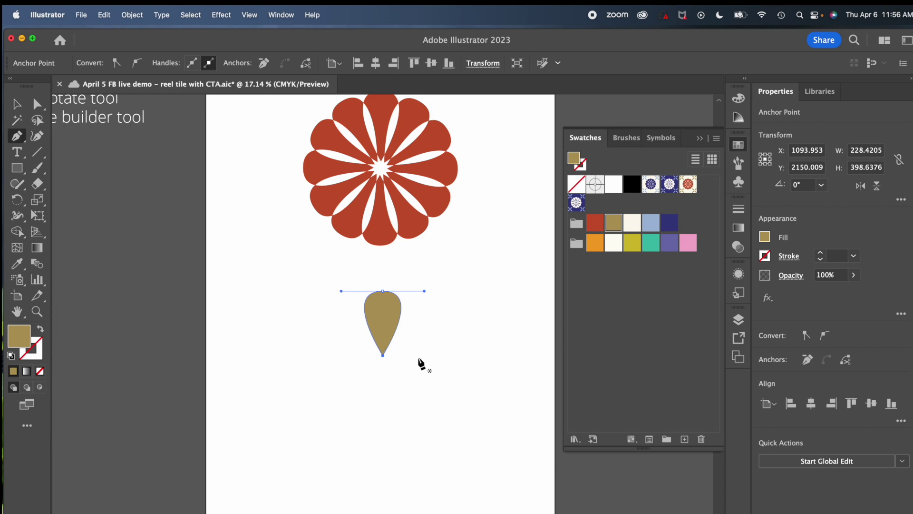
# Step: Select the gold teardrop petal and switch to the Rotate tool, zoomed in
pyautogui.press('v')
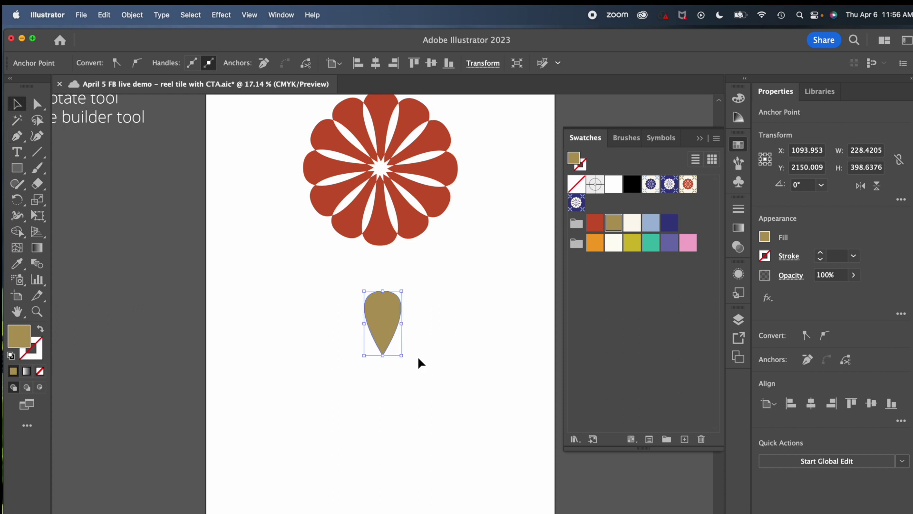
pyautogui.click(432, 335)
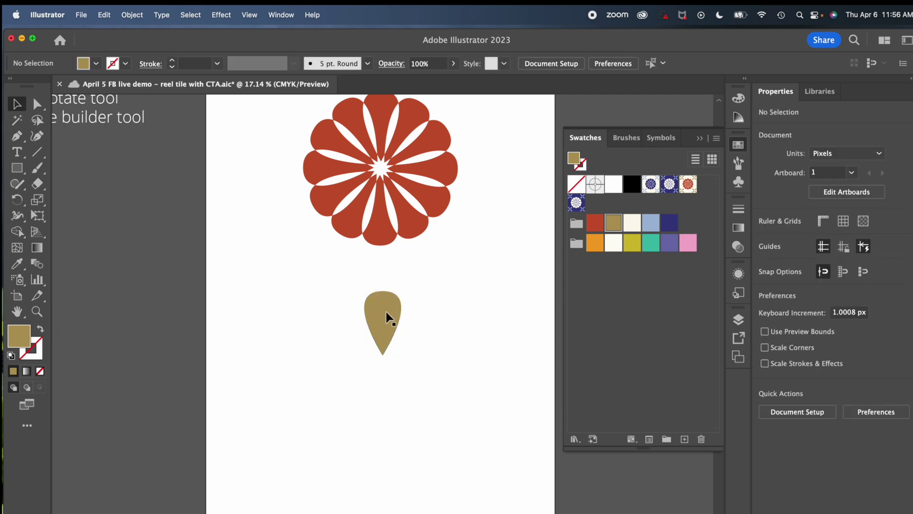
pyautogui.click(388, 321)
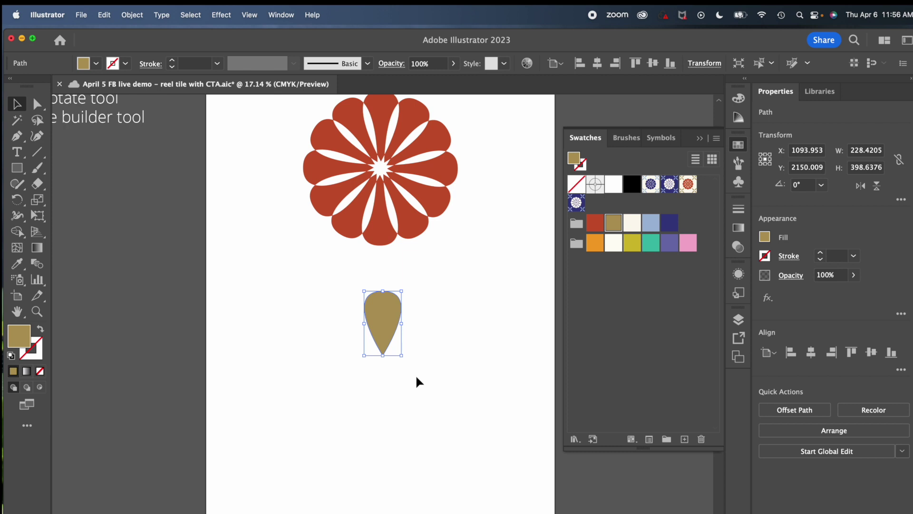
pyautogui.press('r')
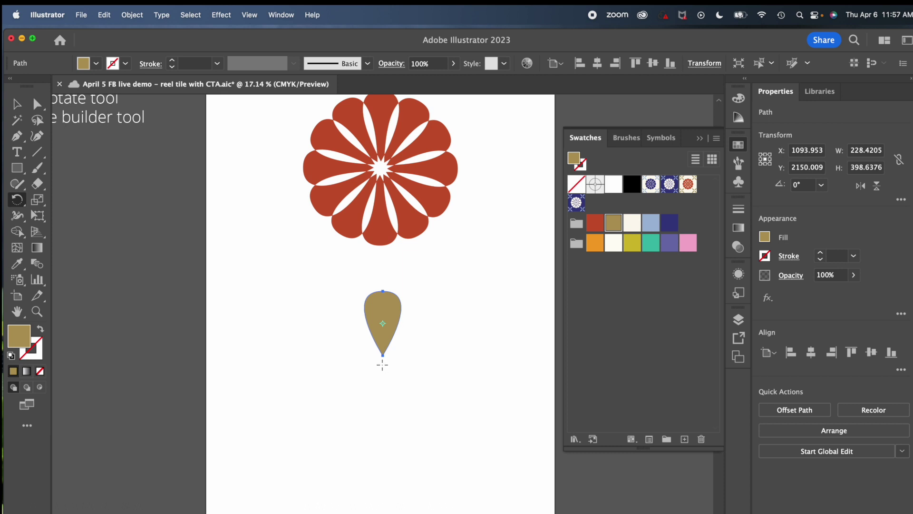
pyautogui.scroll(6, 382, 365)
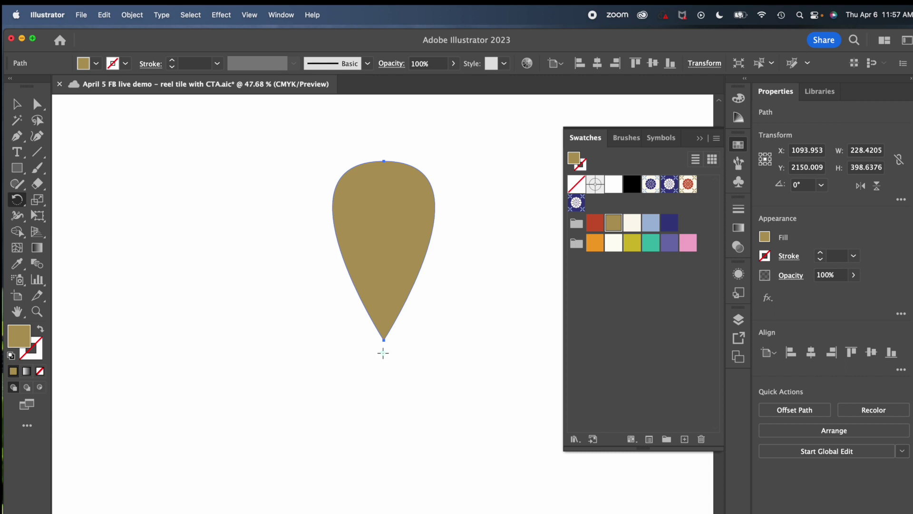
# Step: Make one rotated copy of the petal at 360/12 (30°) around its tip
pyautogui.keyDown('alt'); pyautogui.click(383, 353); pyautogui.keyUp('alt')
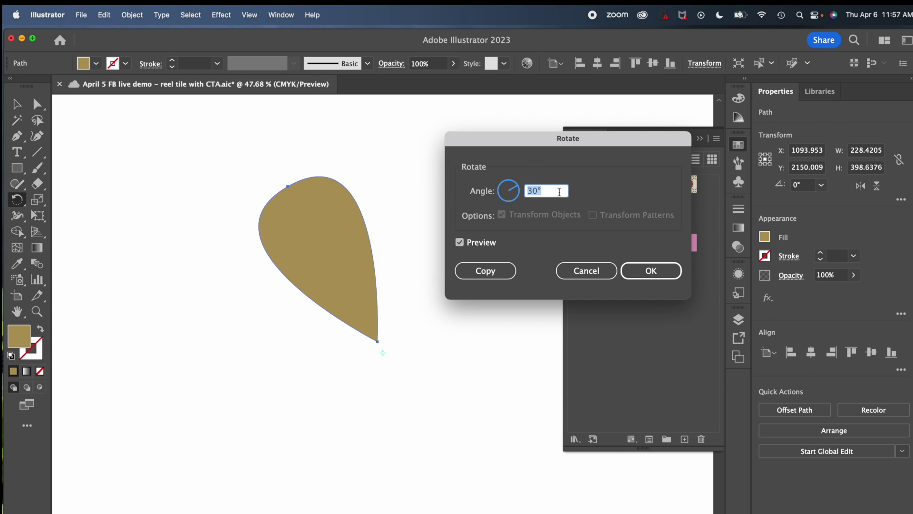
pyautogui.write('360/')
pyautogui.write('12')
pyautogui.click(480, 270)
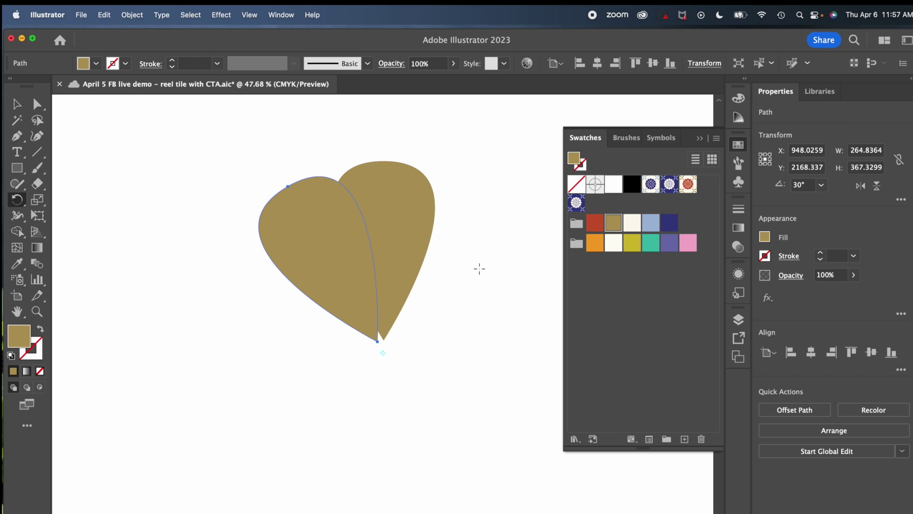
# Step: Repeat the 30° rotate-copy with Cmd+D to complete the twelve-petal ring
pyautogui.press('super')
pyautogui.press('super+d')
pyautogui.press('super+d')
pyautogui.press('super+d')
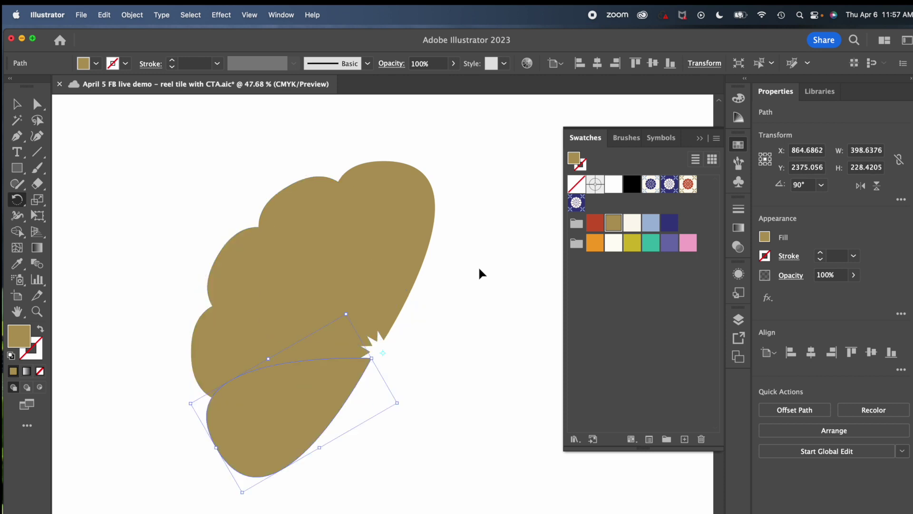
pyautogui.press('super+d')
pyautogui.press('super+d')
pyautogui.press('super+d')
pyautogui.press('super+d')
pyautogui.press('super+d')
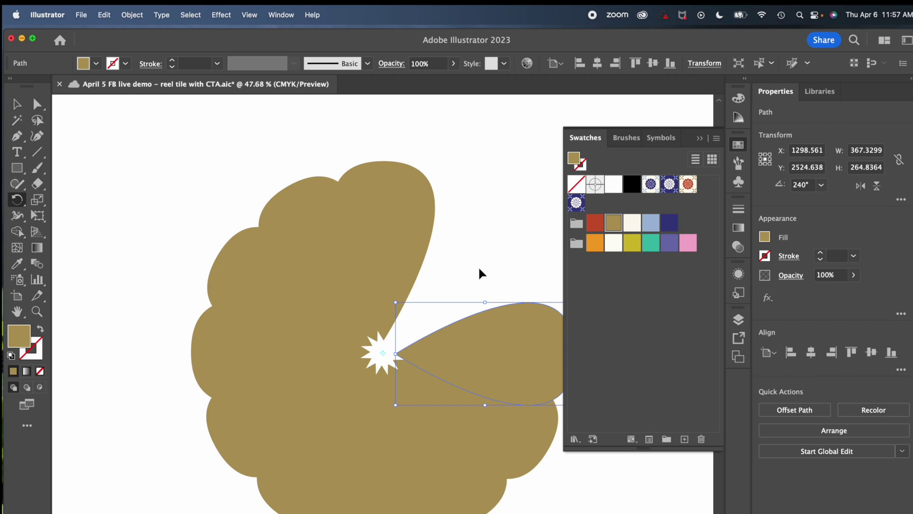
pyautogui.press('super+d')
pyautogui.press('super+d')
pyautogui.press('super+d')
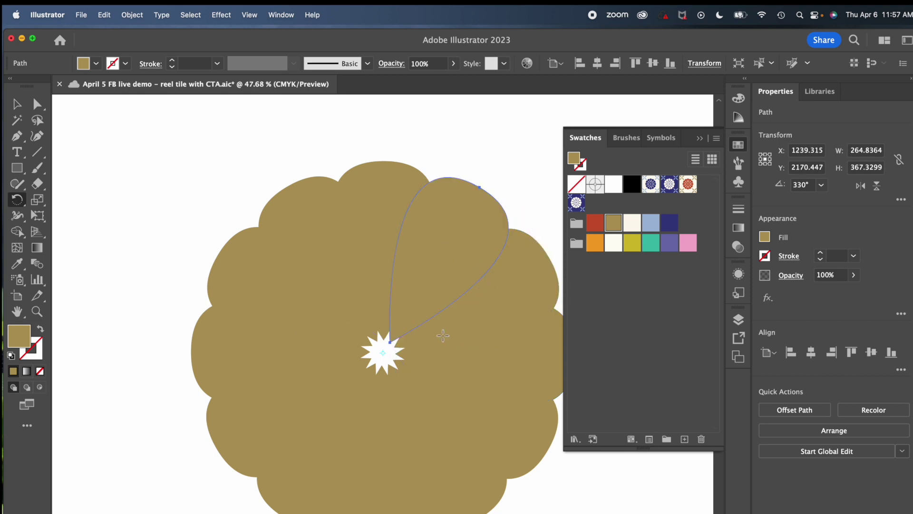
# Step: Marquee-select all twelve gold petals together with the Selection tool
pyautogui.scroll(-5, 443, 336)
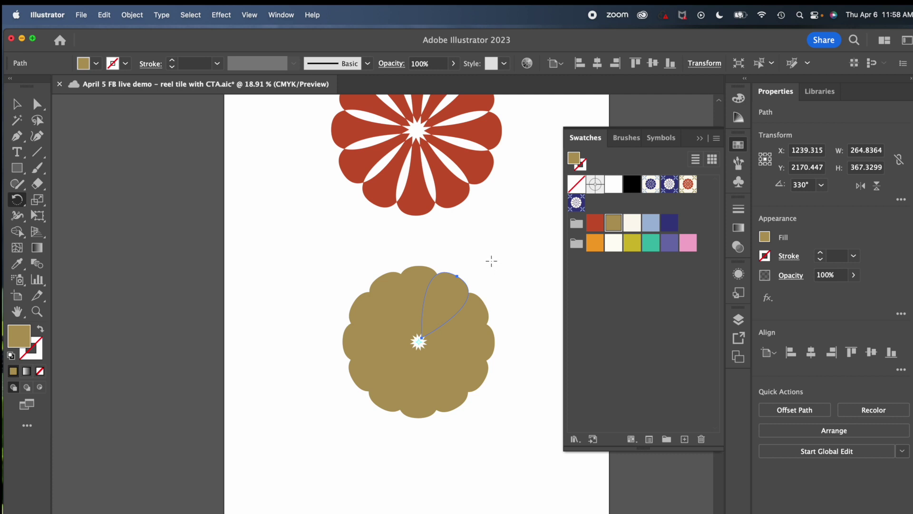
pyautogui.press('v')
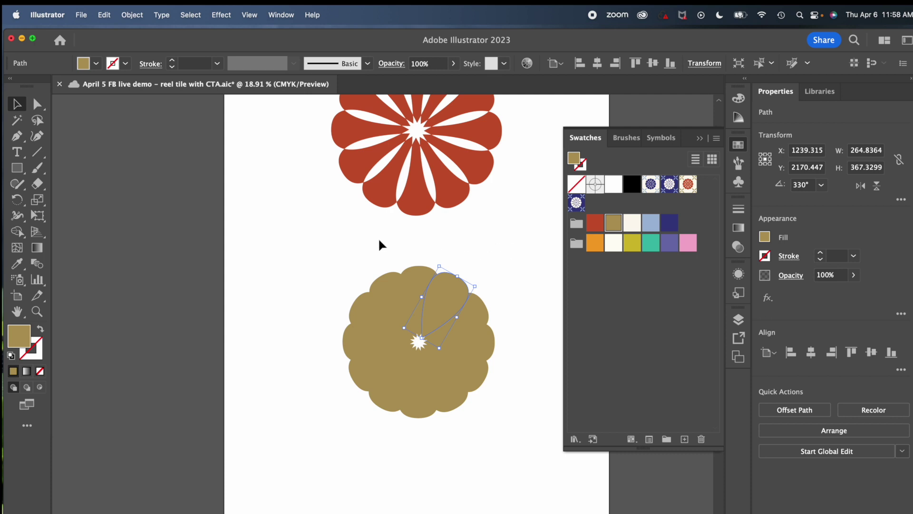
pyautogui.click(363, 250)
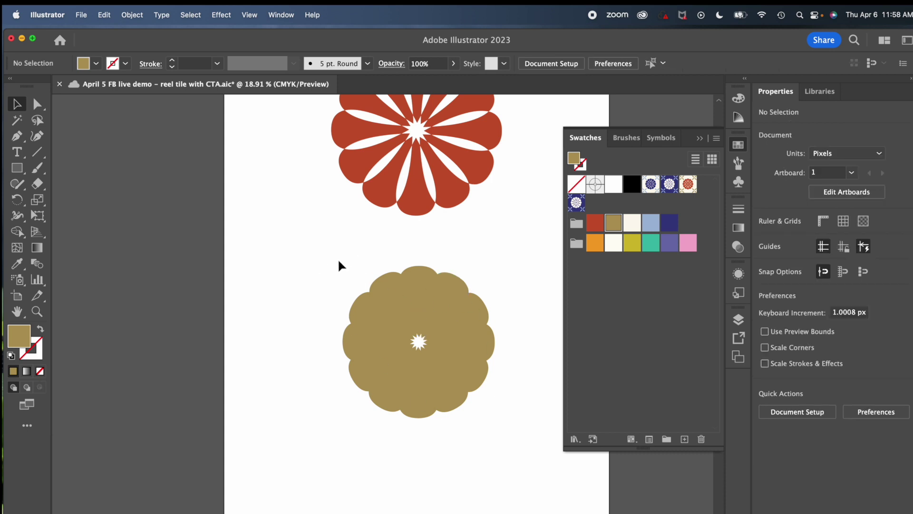
pyautogui.moveTo(325, 263); pyautogui.dragTo(517, 426)
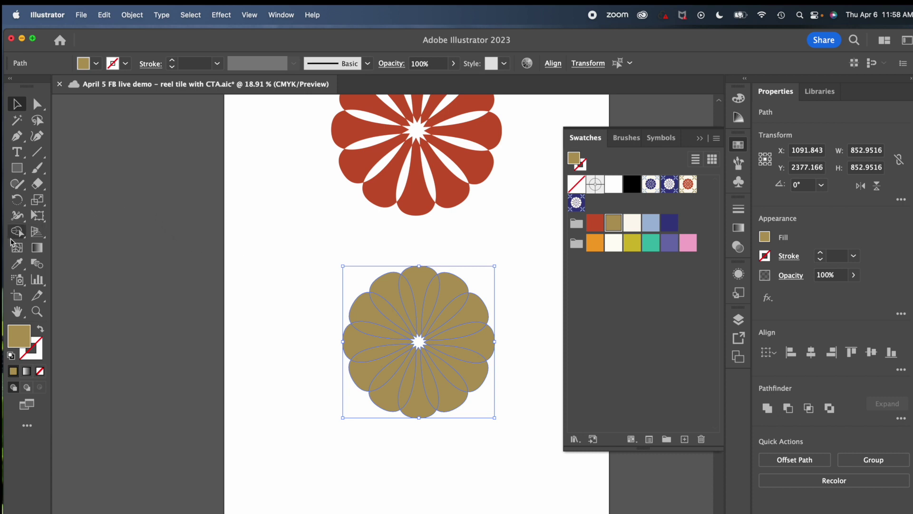
# Step: Use the Shape Builder to delete the overlap regions between petals, opening white gaps
pyautogui.click(17, 233)
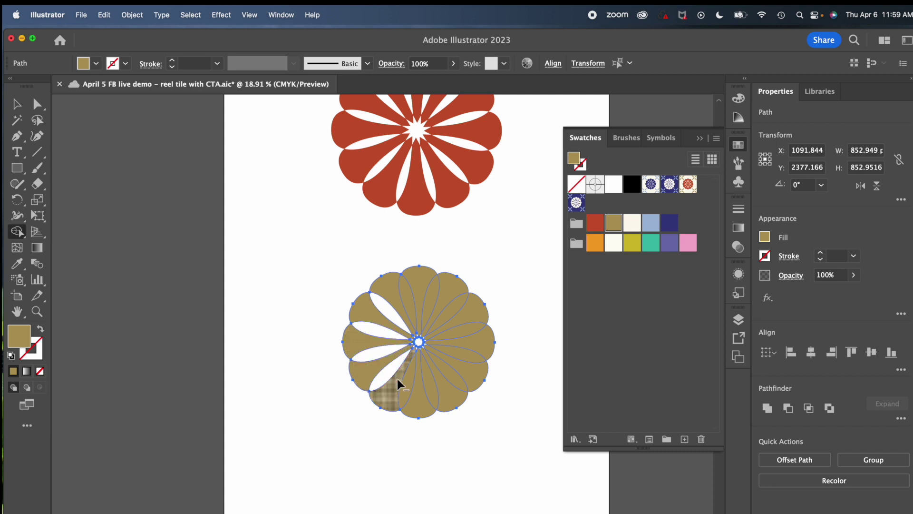
pyautogui.keyDown('alt'); pyautogui.click(407, 386); pyautogui.keyUp('alt')
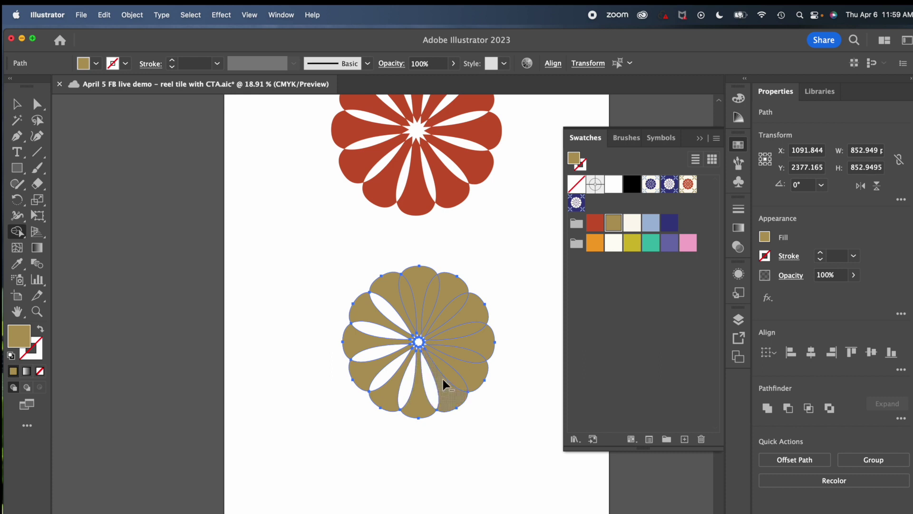
pyautogui.keyDown('alt'); pyautogui.click(466, 356); pyautogui.keyUp('alt')
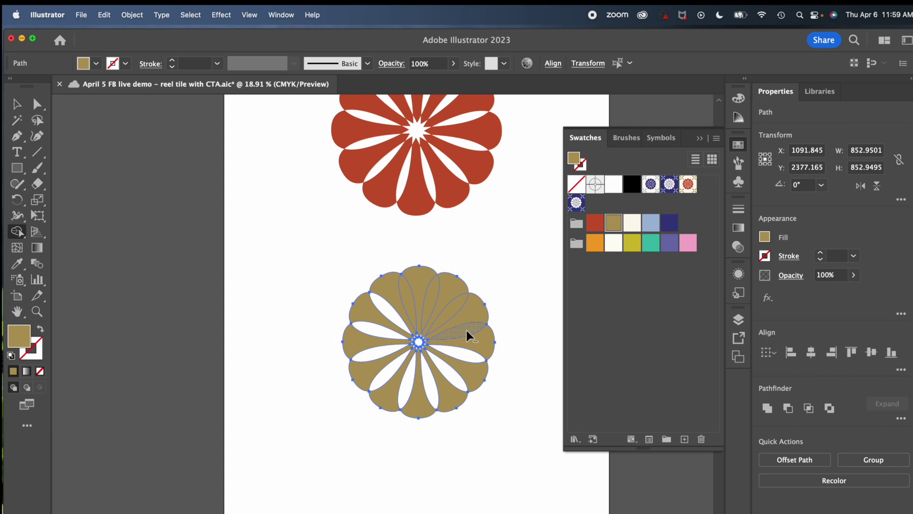
pyautogui.click(466, 328)
pyautogui.keyDown('alt'); pyautogui.click(452, 314); pyautogui.keyUp('alt')
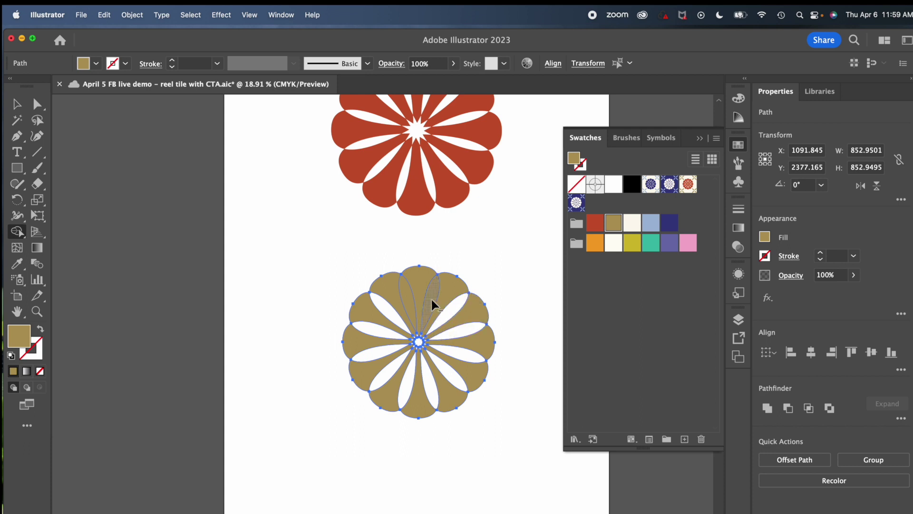
pyautogui.keyDown('alt'); pyautogui.click(431, 304); pyautogui.keyUp('alt')
pyautogui.keyDown('alt'); pyautogui.click(408, 294); pyautogui.keyUp('alt')
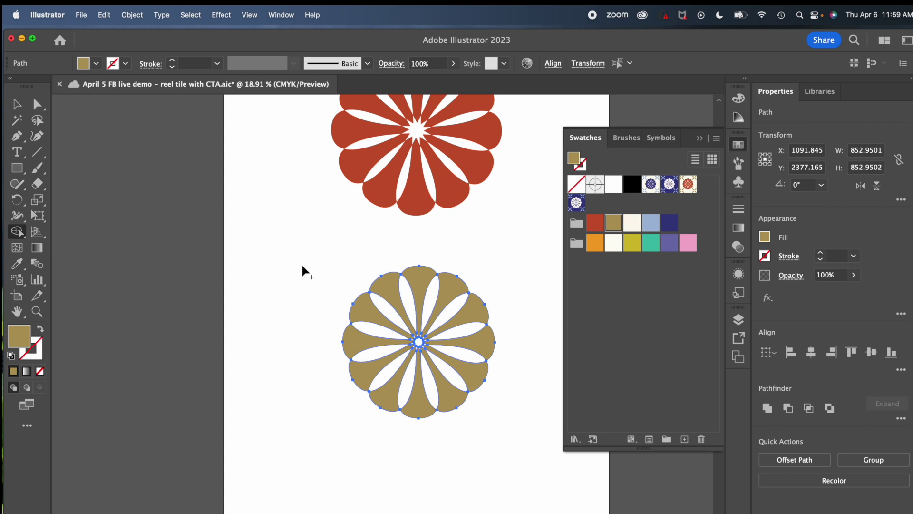
pyautogui.press('v')
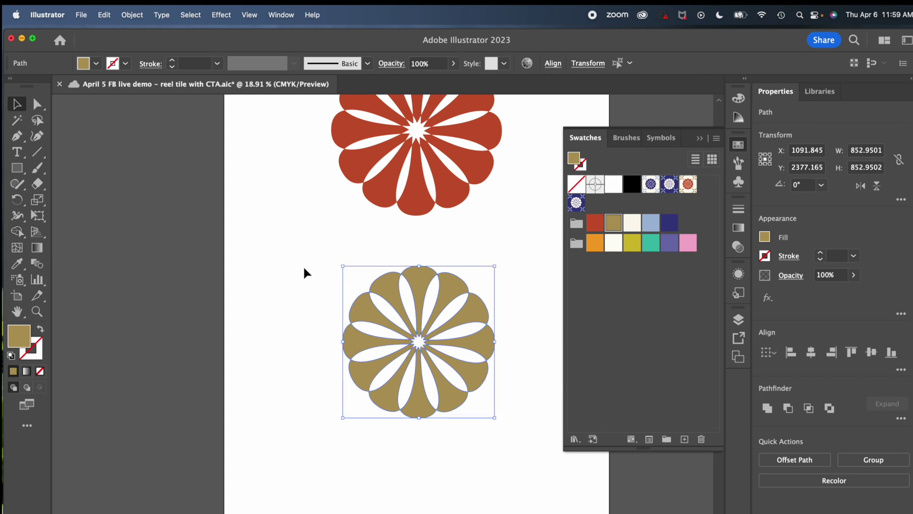
pyautogui.click(303, 265)
pyautogui.scroll(3, 303, 264)
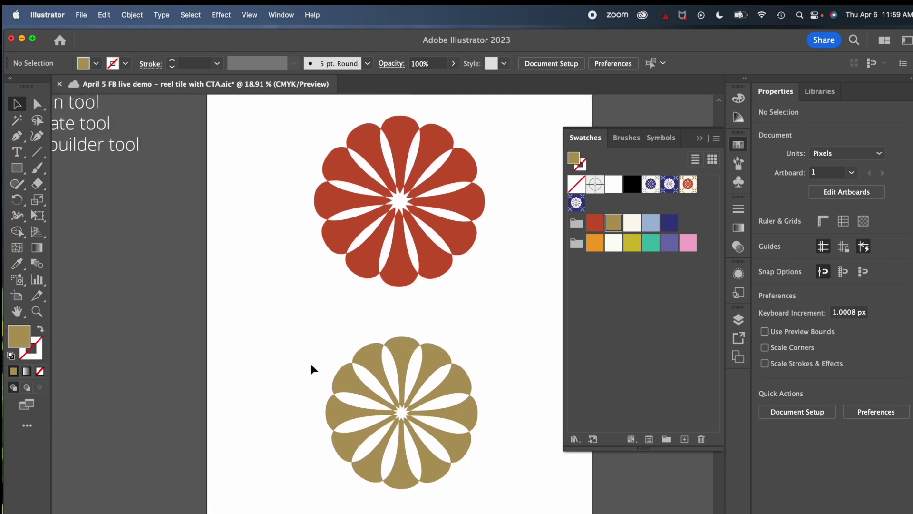
pyautogui.scroll(-3, 311, 368)
pyautogui.hscroll(-1, 310, 369)
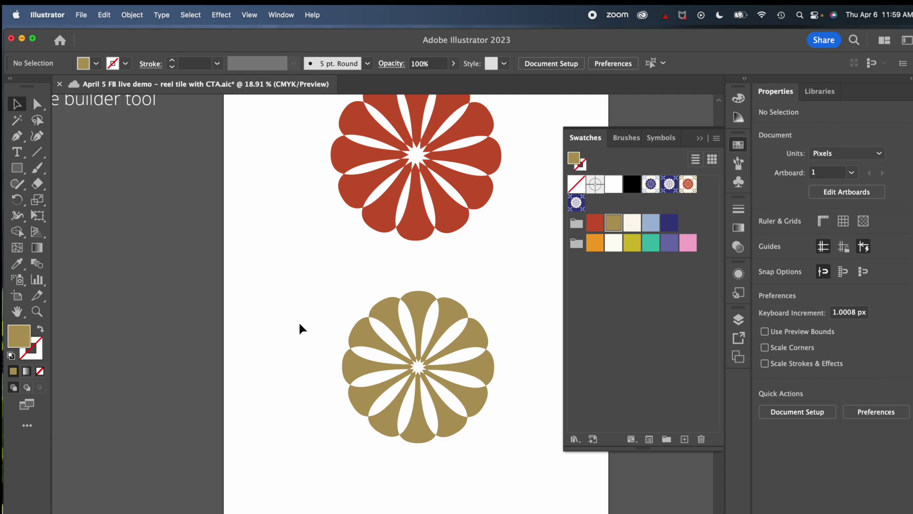
pyautogui.moveTo(423, 298); pyautogui.dragTo(422, 275)
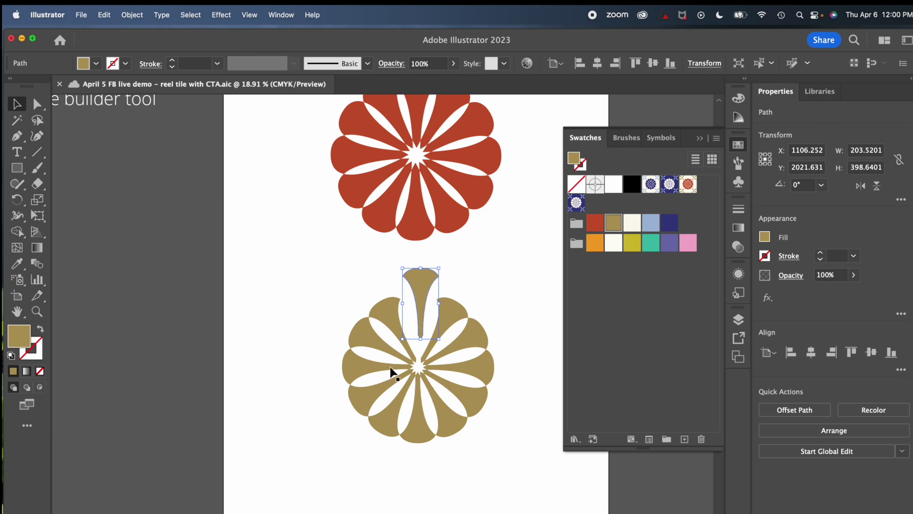
pyautogui.press('super+z')
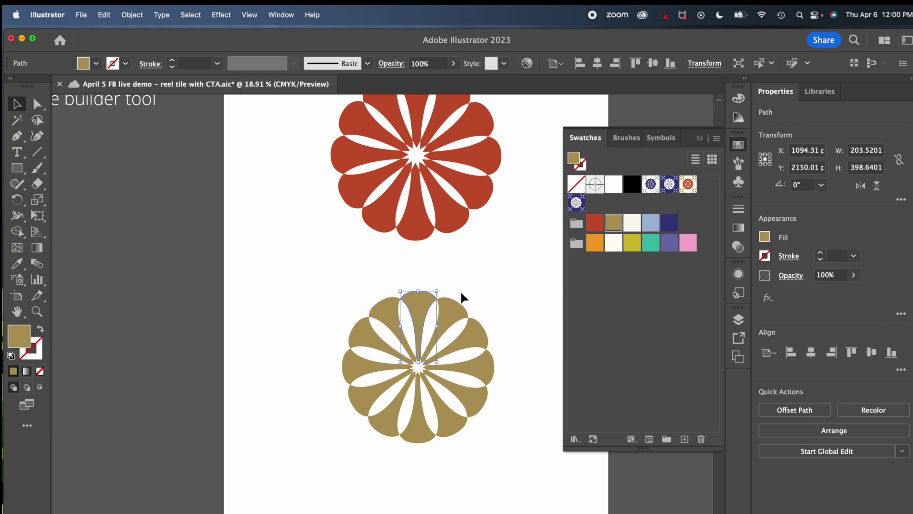
pyautogui.click(324, 282)
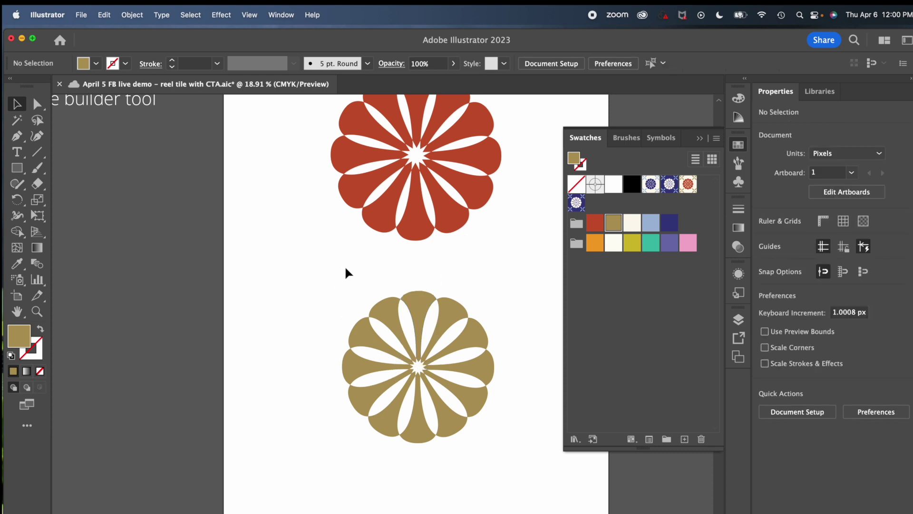
pyautogui.moveTo(326, 284); pyautogui.dragTo(533, 471)
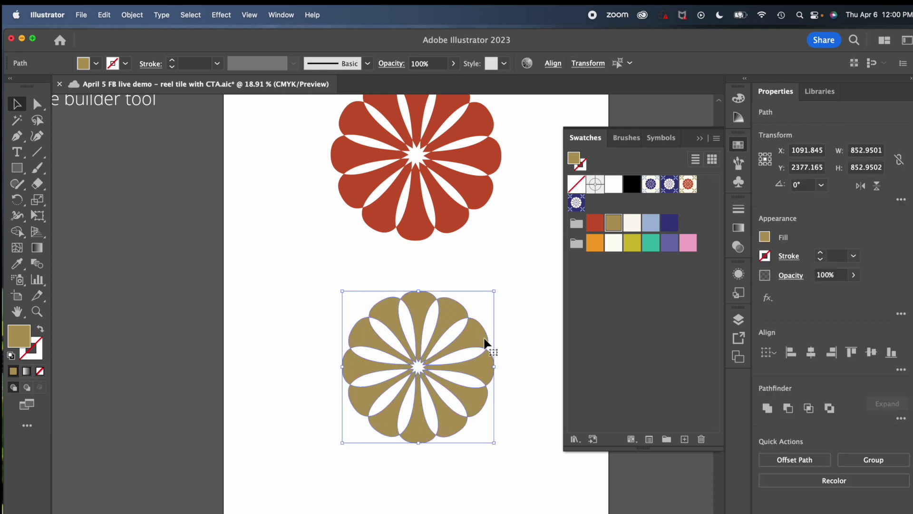
# Step: Group the gold flower's petals with Object > Group
pyautogui.click(133, 16)
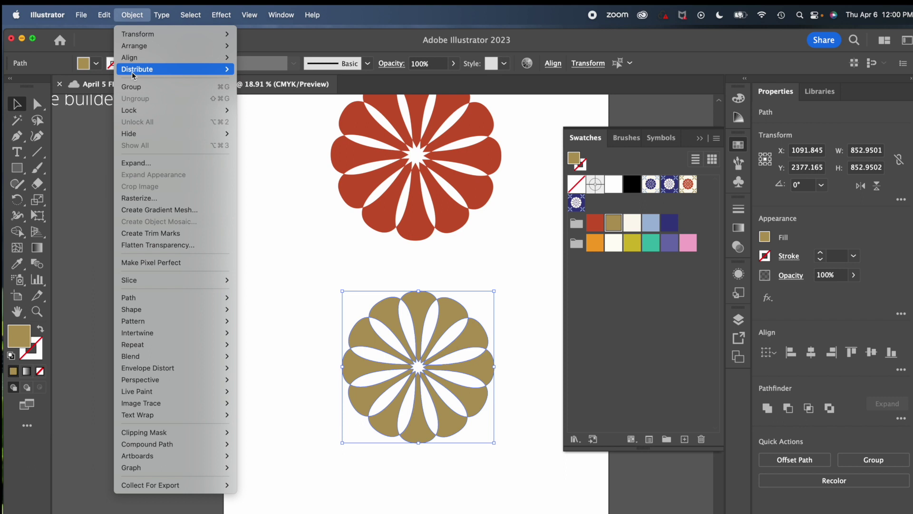
pyautogui.click(131, 87)
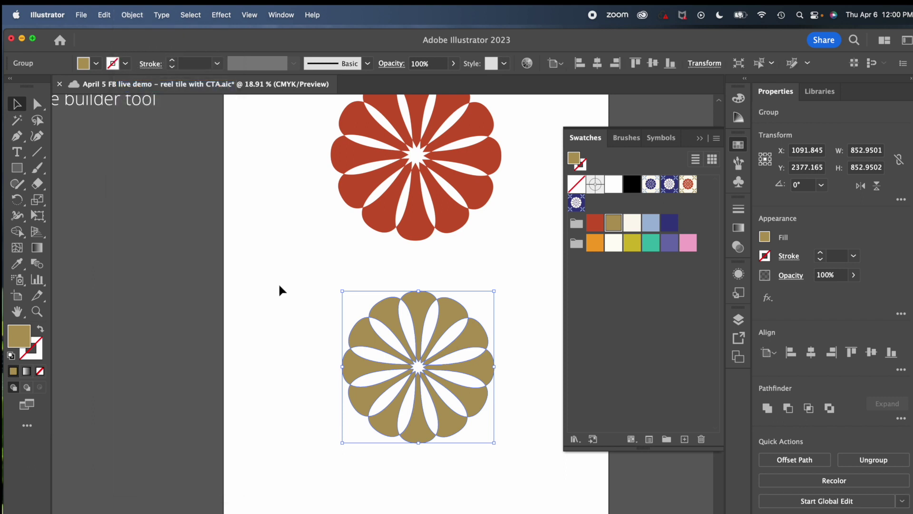
pyautogui.click(299, 333)
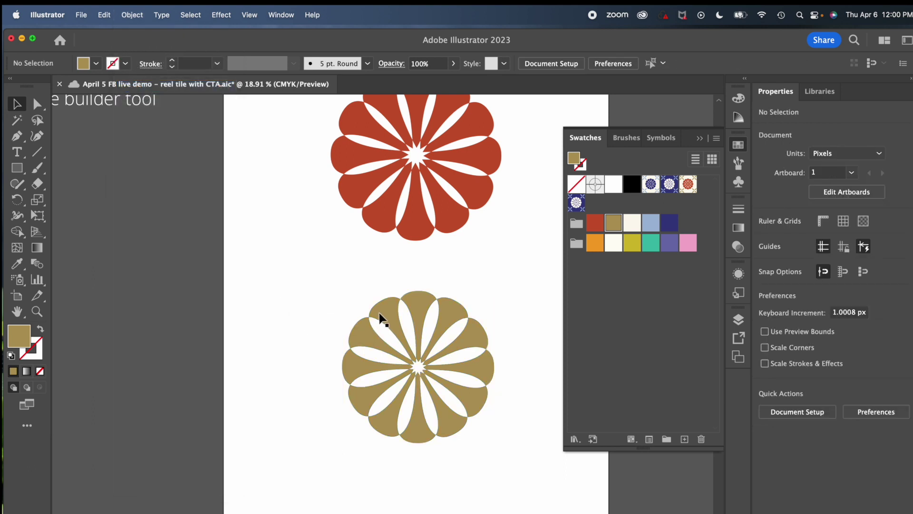
# Step: Reposition the flowers, shifting the red one right and the gold one slightly lower
pyautogui.moveTo(381, 320); pyautogui.dragTo(327, 321)
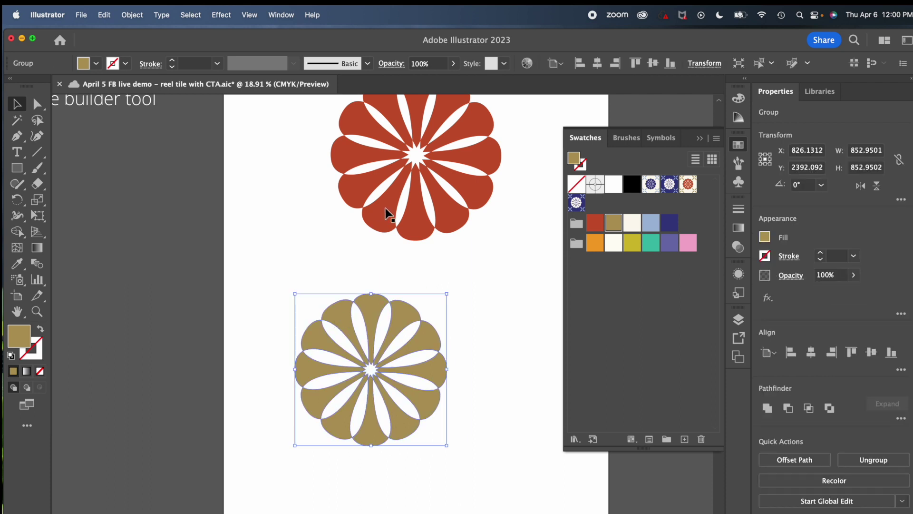
pyautogui.moveTo(390, 205); pyautogui.dragTo(402, 227)
pyautogui.keyDown('alt'); pyautogui.scroll(-3, 402, 227); pyautogui.keyUp('alt')
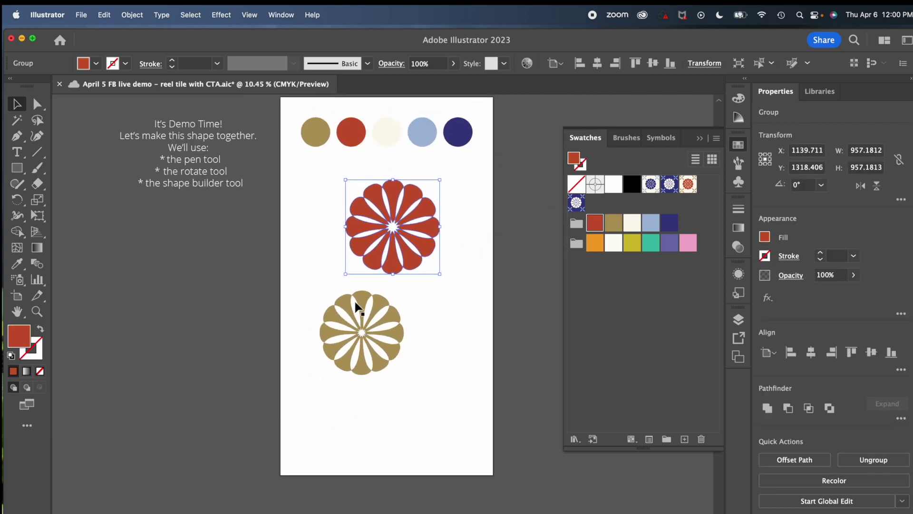
pyautogui.moveTo(358, 298)
pyautogui.mouseDown()
pyautogui.moveTo(382, 304)
pyautogui.moveTo(371, 306)
pyautogui.mouseUp()
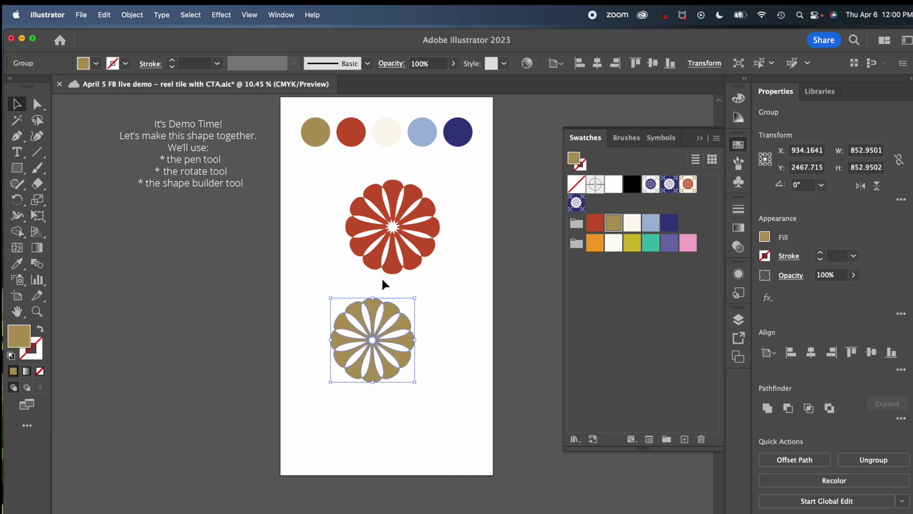
pyautogui.moveTo(394, 197); pyautogui.dragTo(403, 193)
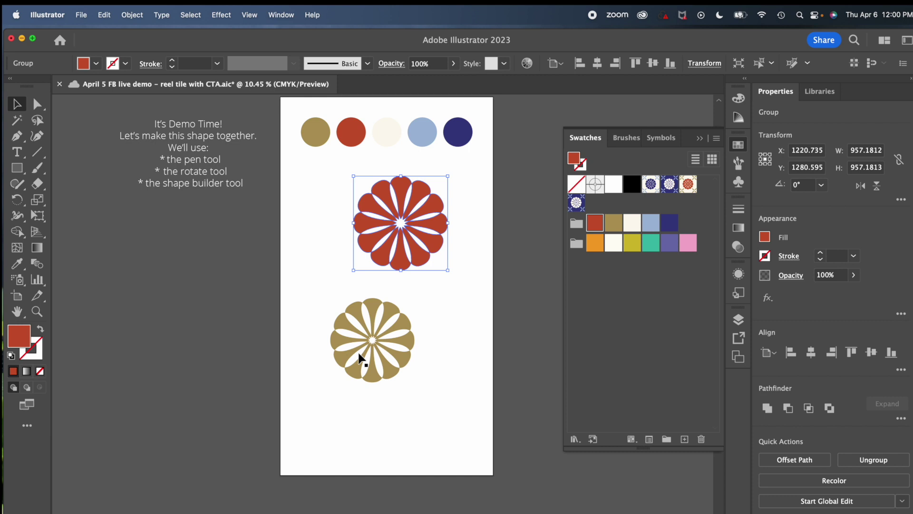
pyautogui.scroll(2, 360, 359)
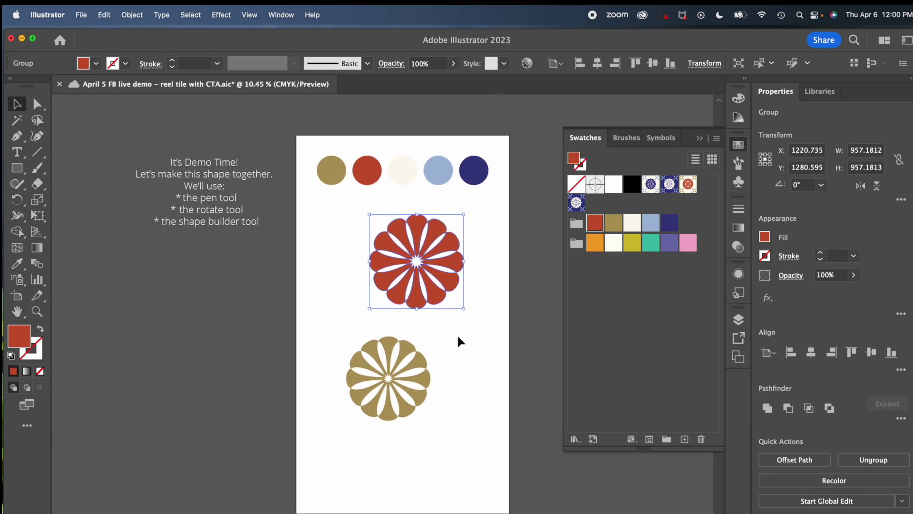